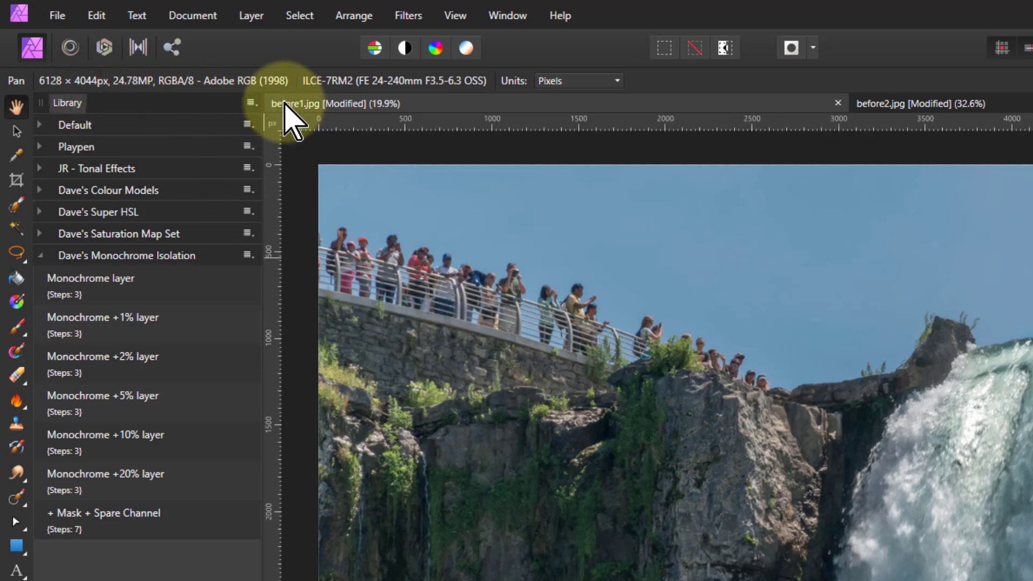
# Run the Library's Monochrome layer macro to add a 'Monochrome only' layer above the waterfall
pyautogui.click(251, 102)
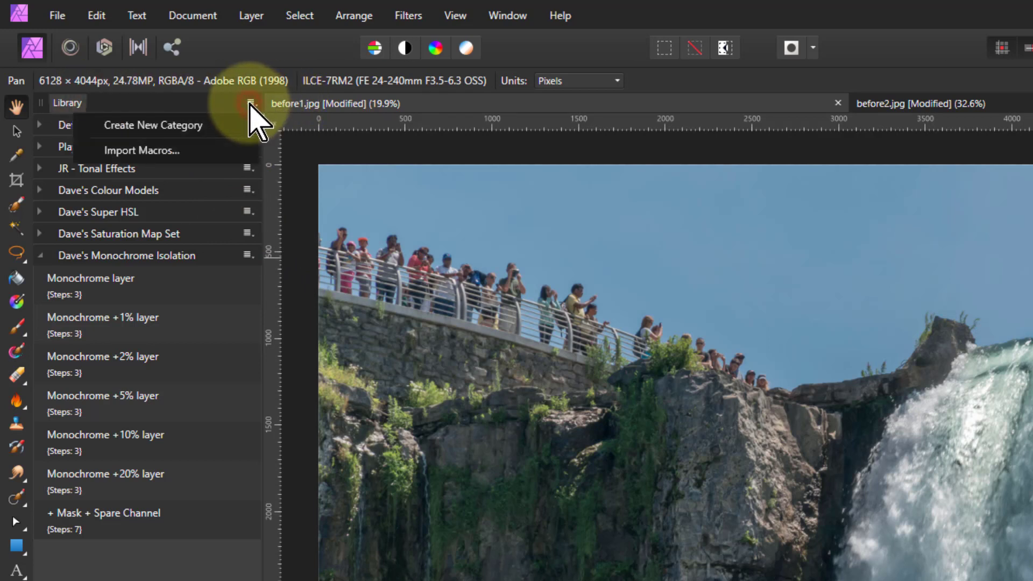
pyautogui.click(180, 150)
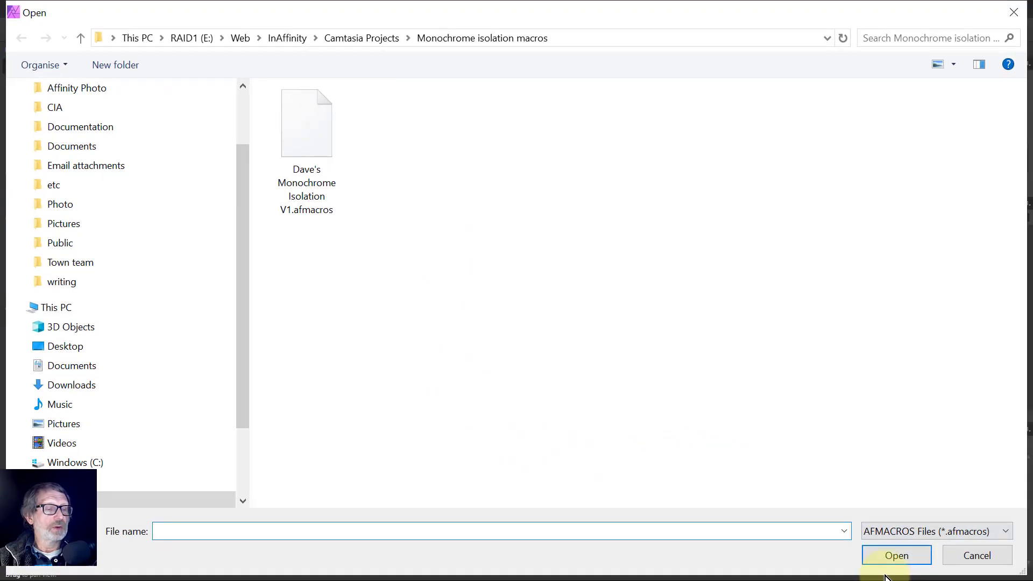
pyautogui.click(973, 557)
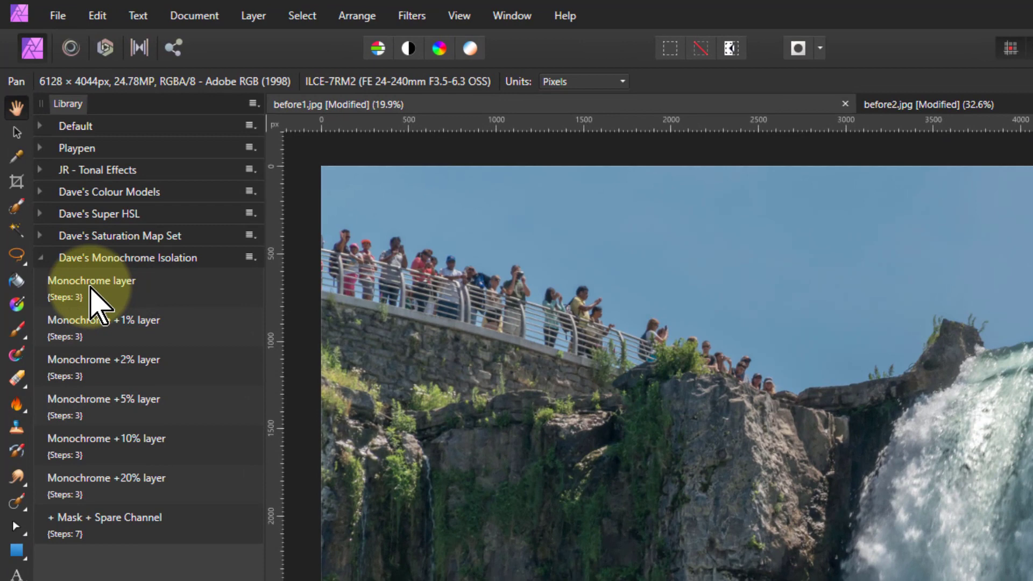
pyautogui.click(93, 285)
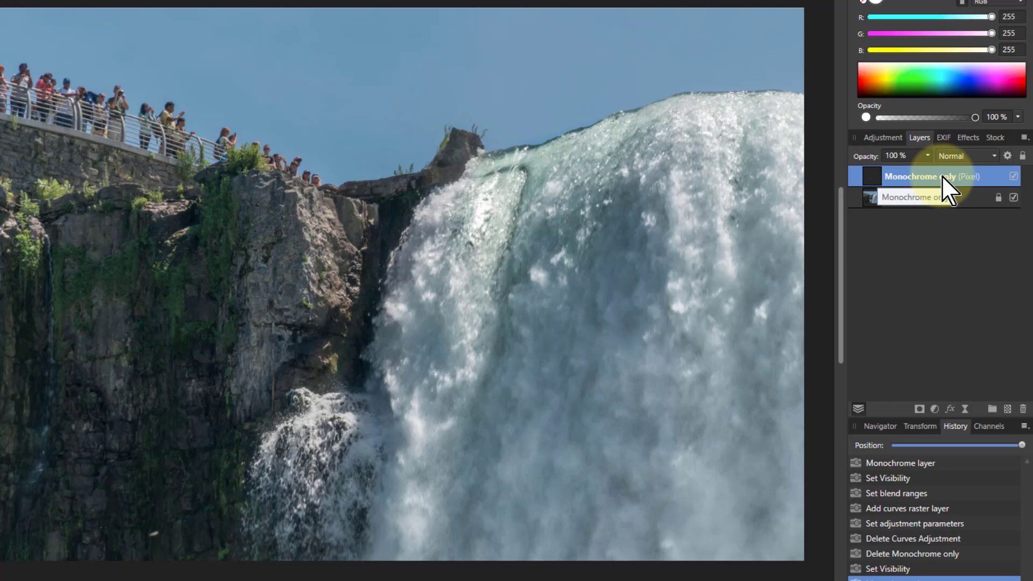
# Hide the Background layer and zoom in on the isolated Monochrome only pixels
pyautogui.click(1014, 198)
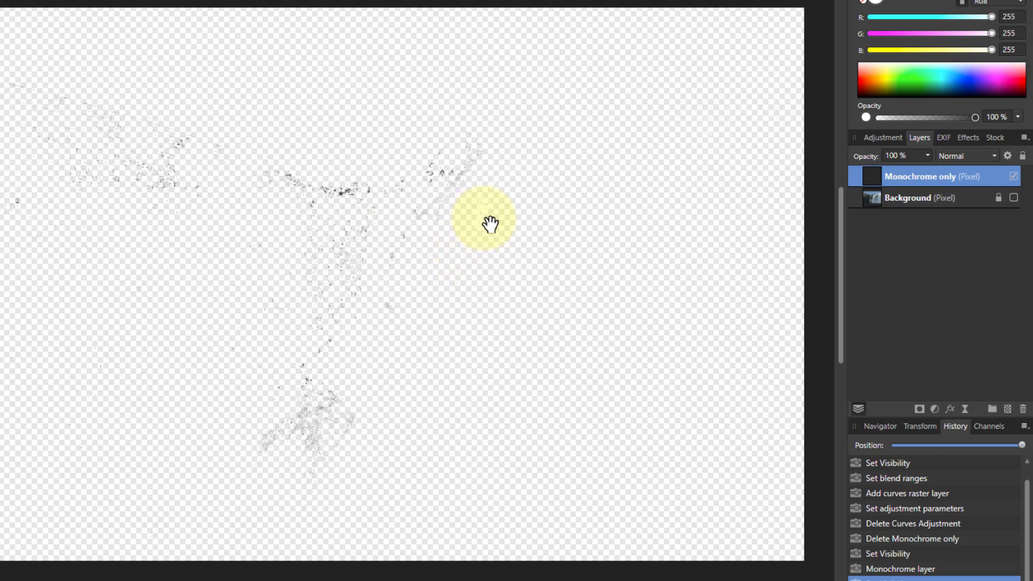
pyautogui.scroll(3, 489, 223)
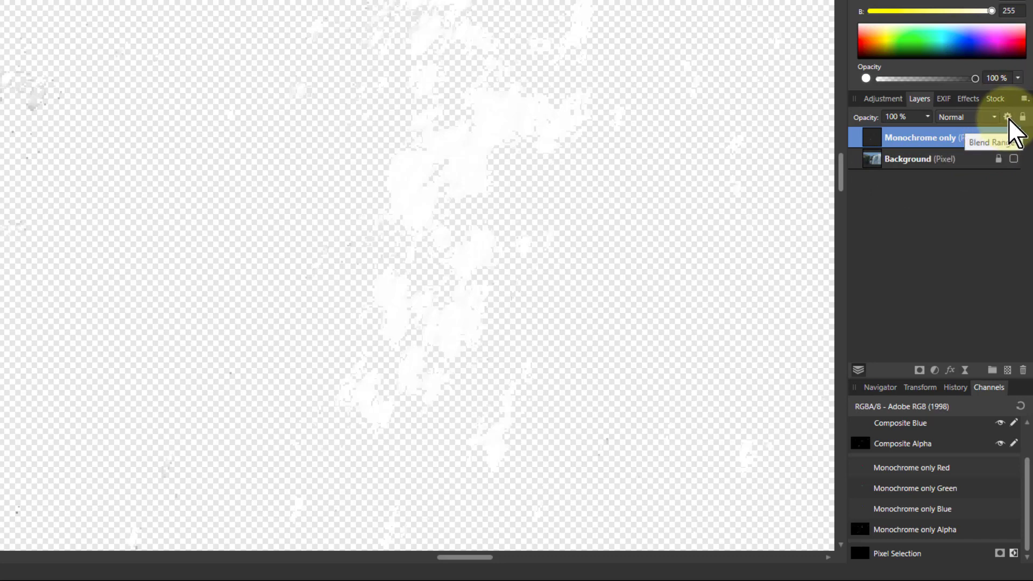
# Set the Monochrome only layer's Source Layer Ranges blend range to In 98.2%, Out 0%
pyautogui.click(1009, 119)
pyautogui.moveTo(356, 0); pyautogui.dragTo(781, 110)
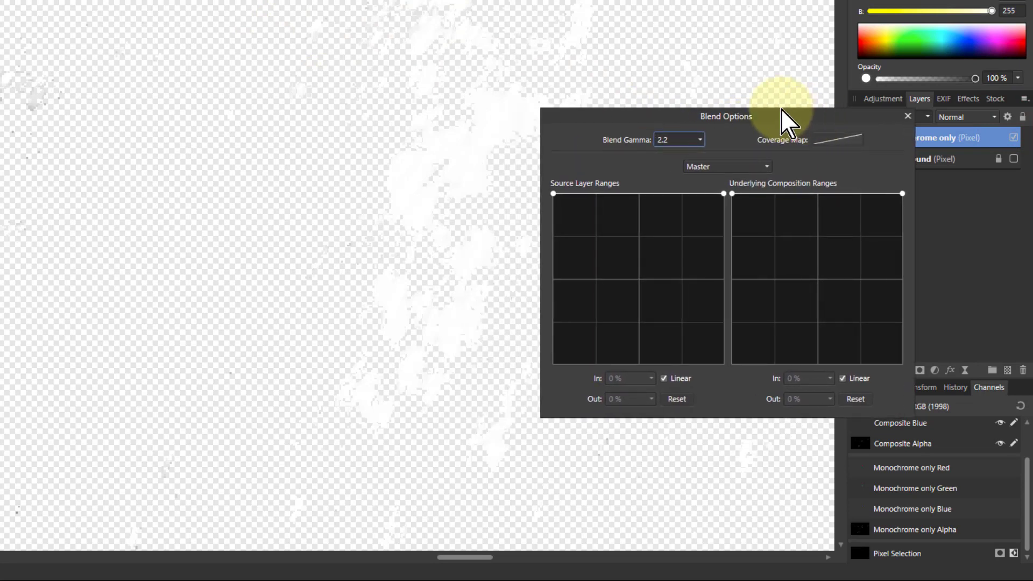
pyautogui.moveTo(554, 194); pyautogui.dragTo(723, 403)
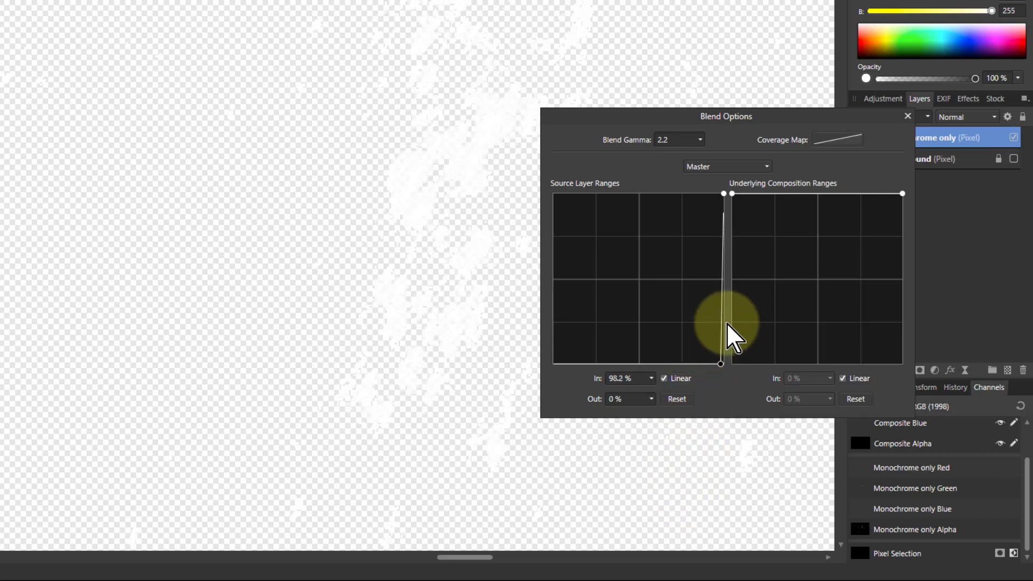
pyautogui.click(908, 116)
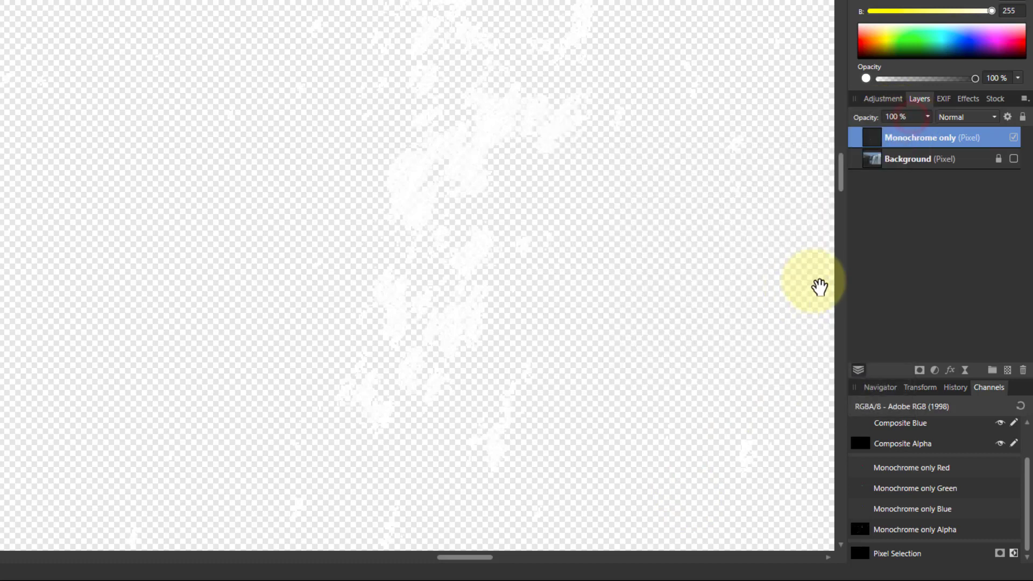
# Add a Curves adjustment to the Monochrome only layer and lower its white point slightly
pyautogui.click(936, 373)
pyautogui.click(823, 200)
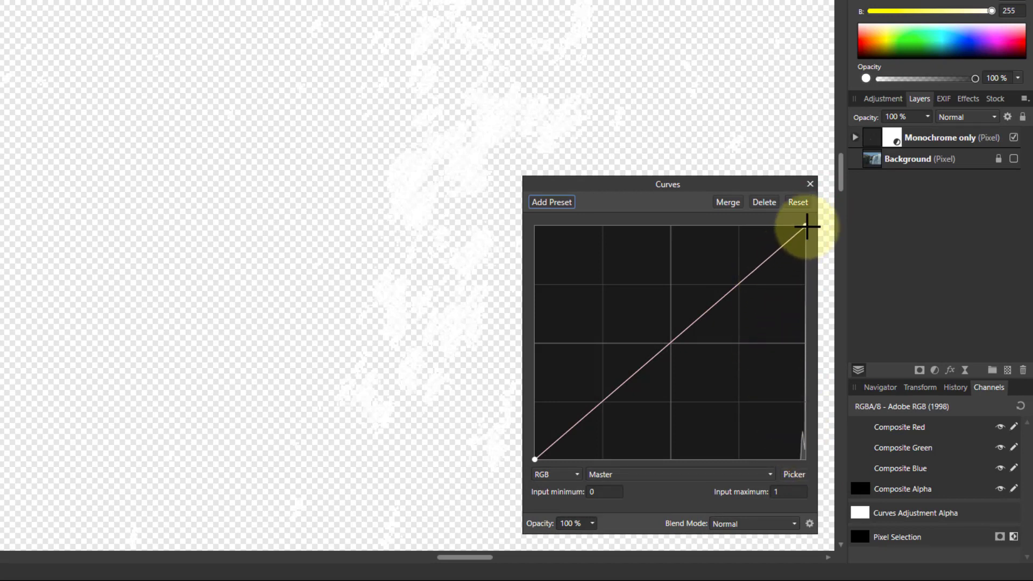
pyautogui.click(808, 226)
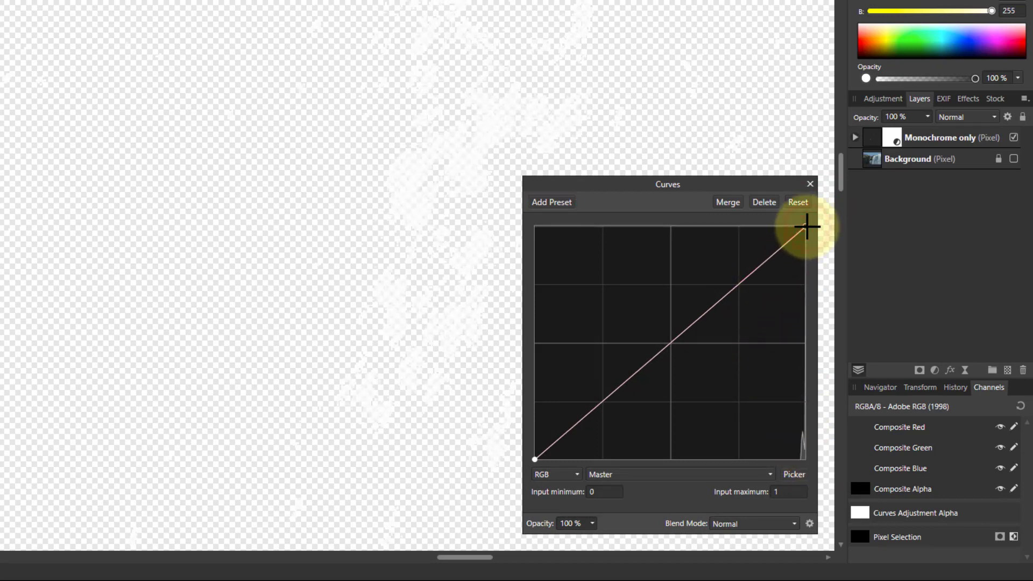
pyautogui.moveTo(807, 227); pyautogui.dragTo(809, 232)
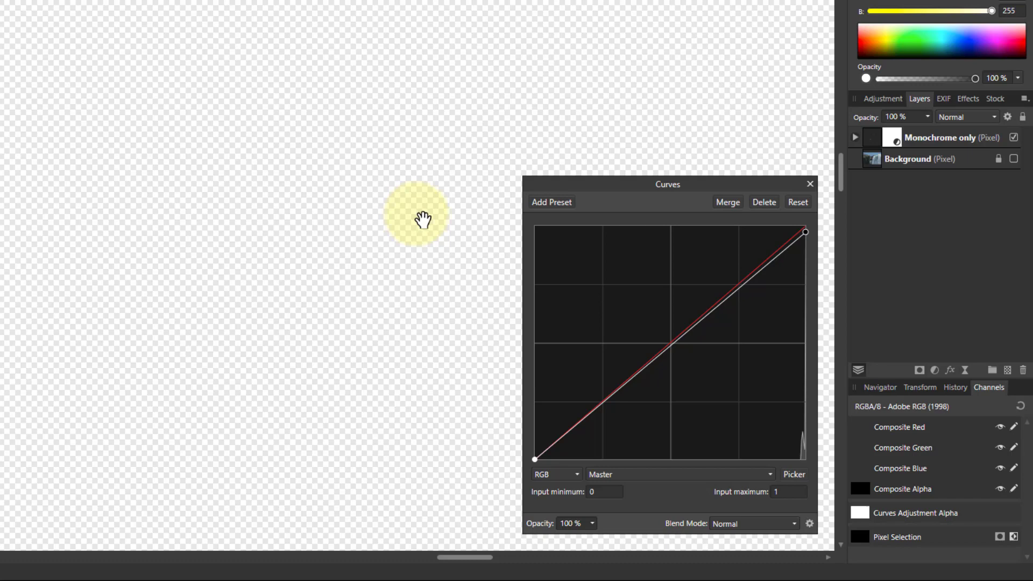
# Reset the Monochrome only source blend range, then show the waterfall Background fitted to the window
pyautogui.click(886, 142)
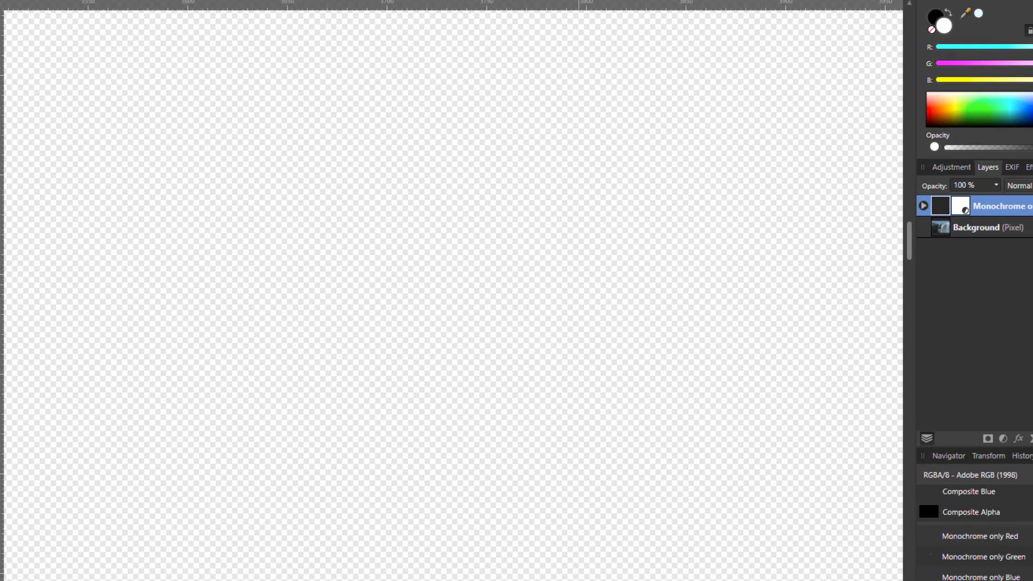
pyautogui.click(1008, 116)
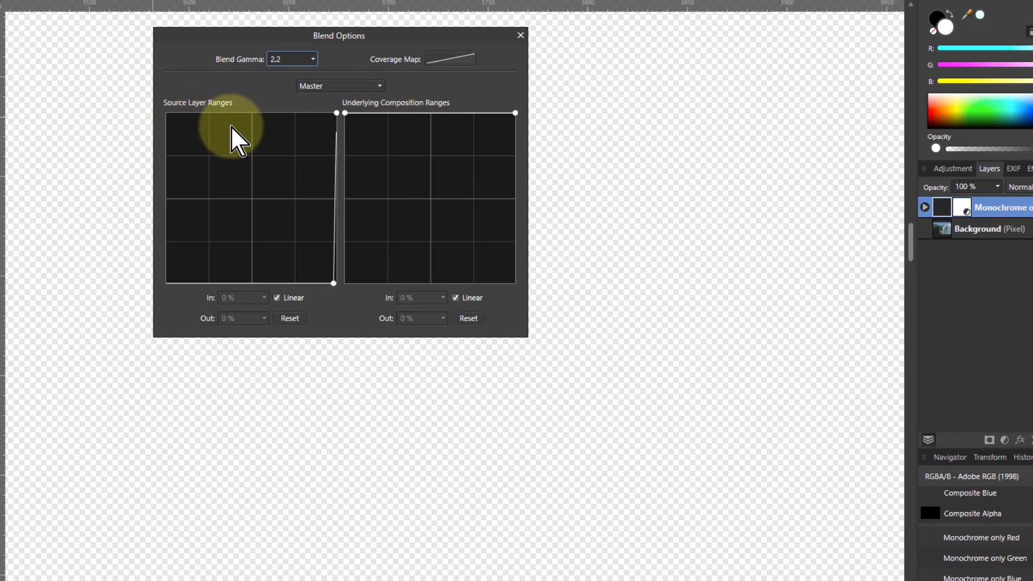
pyautogui.click(299, 320)
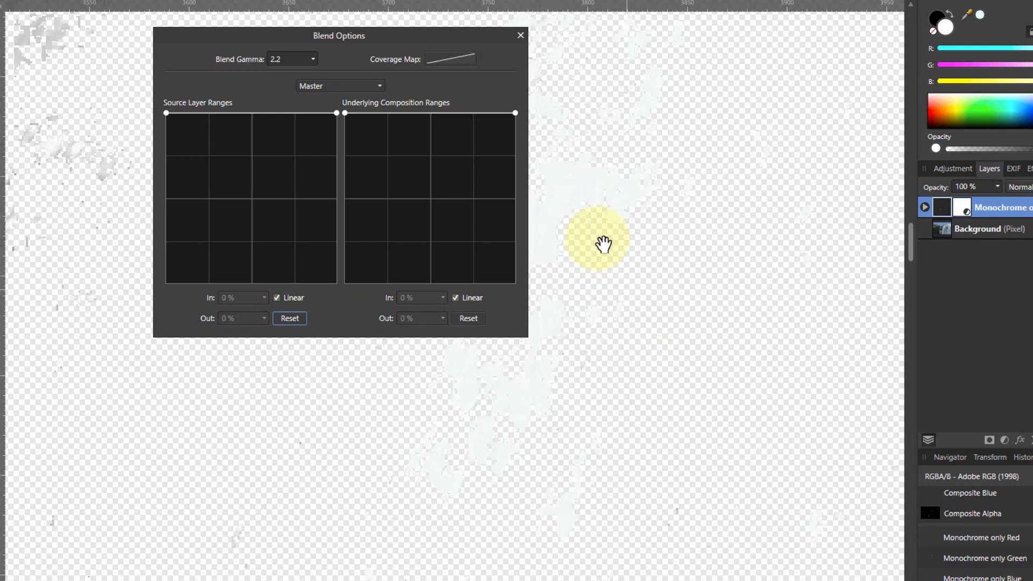
pyautogui.click(521, 35)
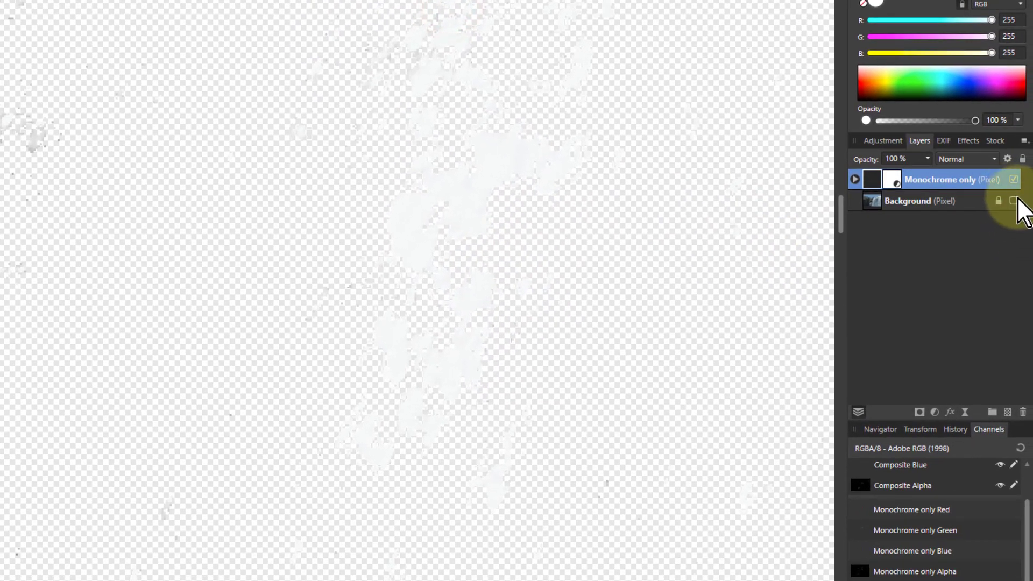
pyautogui.click(1014, 201)
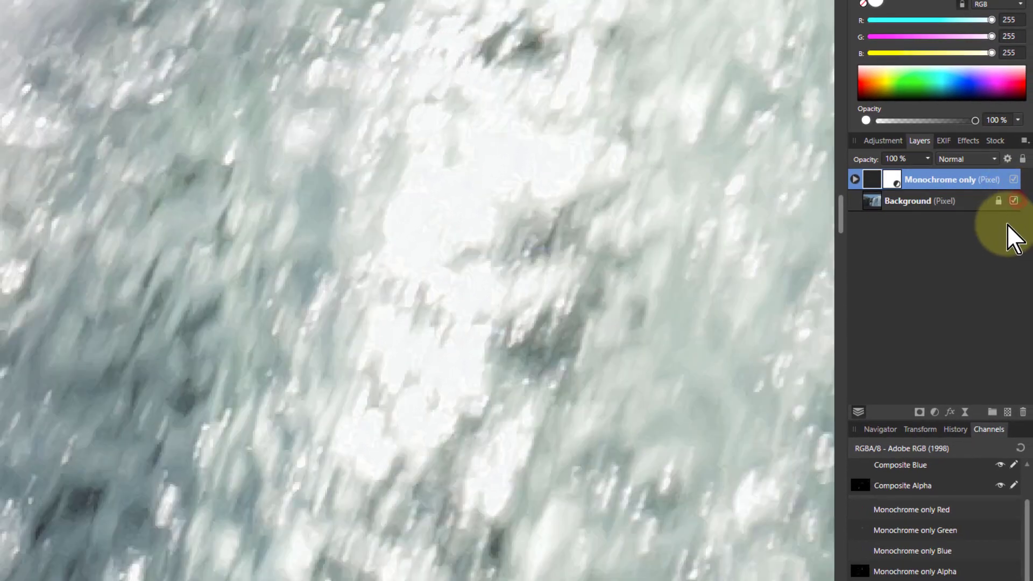
pyautogui.hotkey('ctrl', '0')
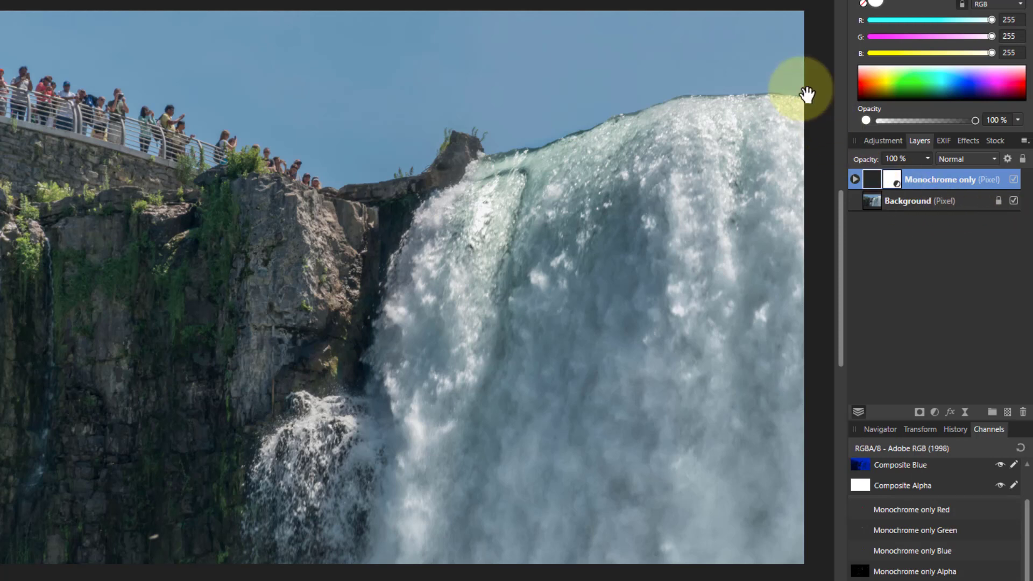
# Switch to before2.jpg and sample sky and cloud colours with the Colour panel picker
pyautogui.click(508, 1)
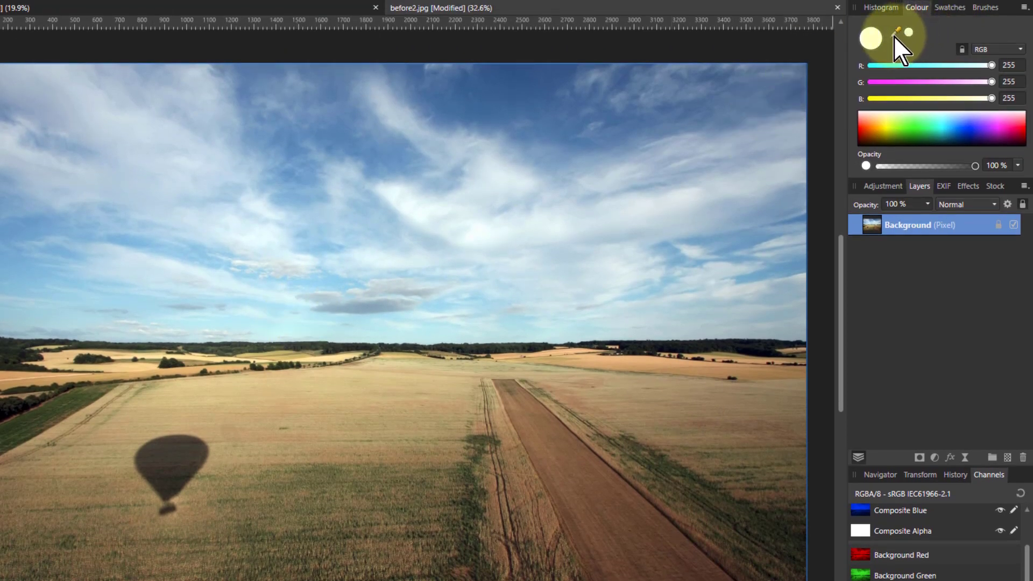
pyautogui.moveTo(898, 31); pyautogui.dragTo(518, 206)
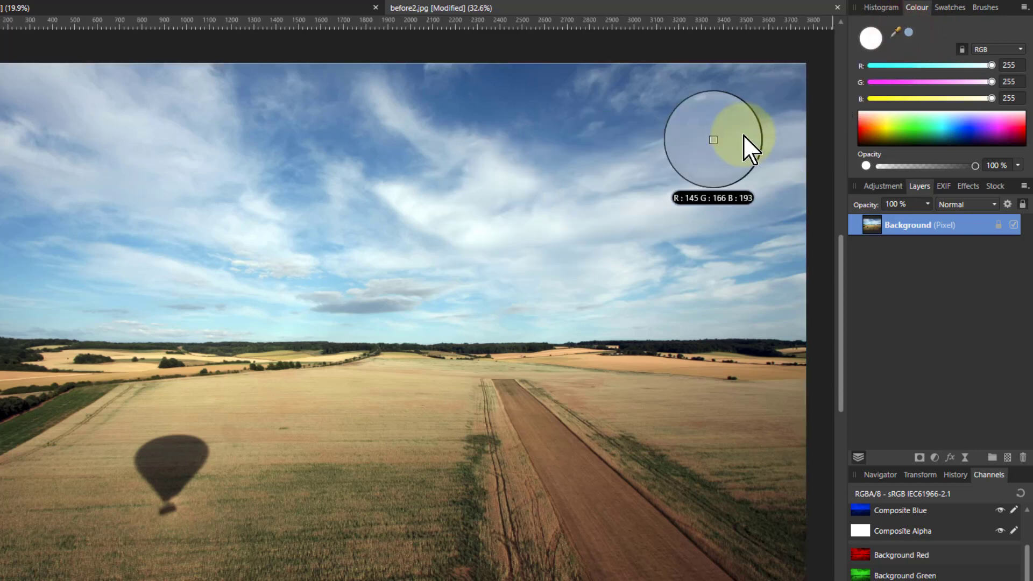
pyautogui.moveTo(743, 134); pyautogui.dragTo(285, 266)
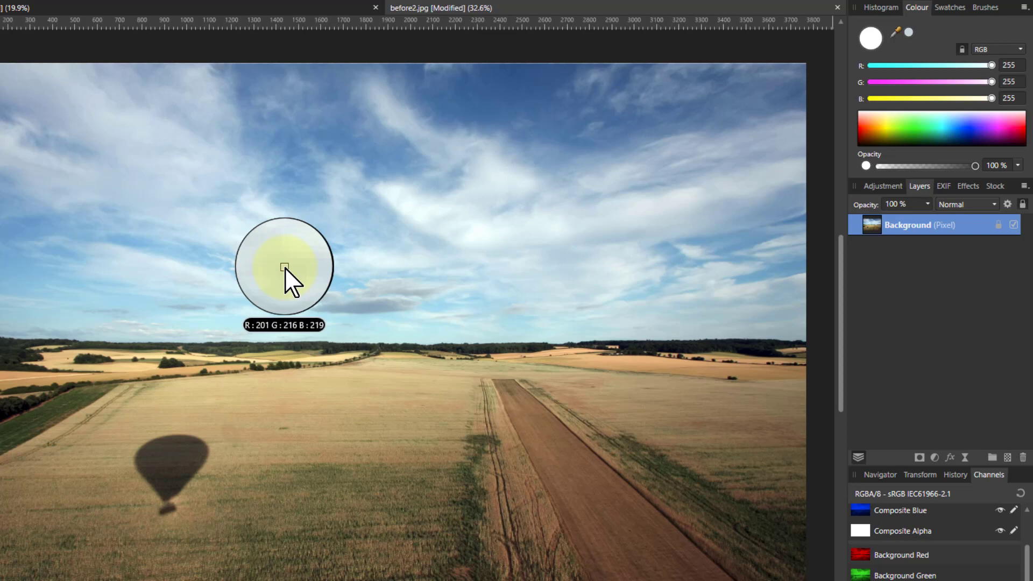
pyautogui.moveTo(285, 267); pyautogui.dragTo(285, 267)
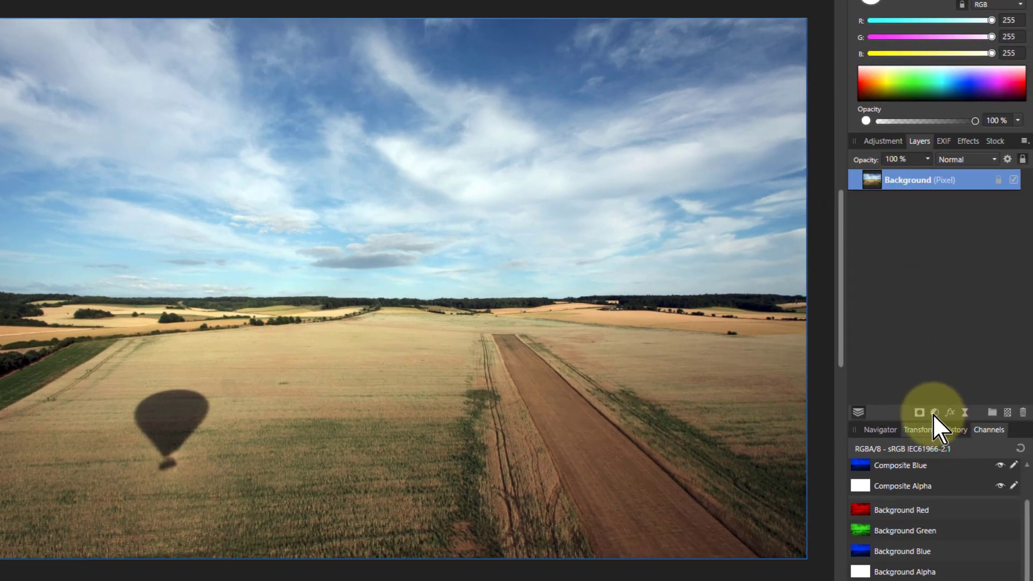
# Add a White Balance adjustment, pick a neutral sky point, and set warming to 8%
pyautogui.click(934, 413)
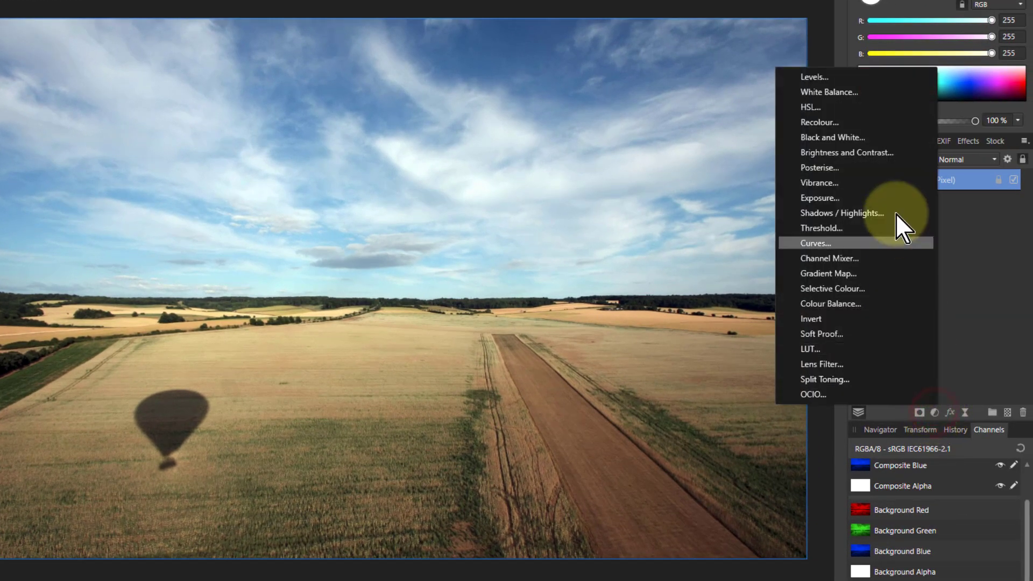
pyautogui.click(861, 90)
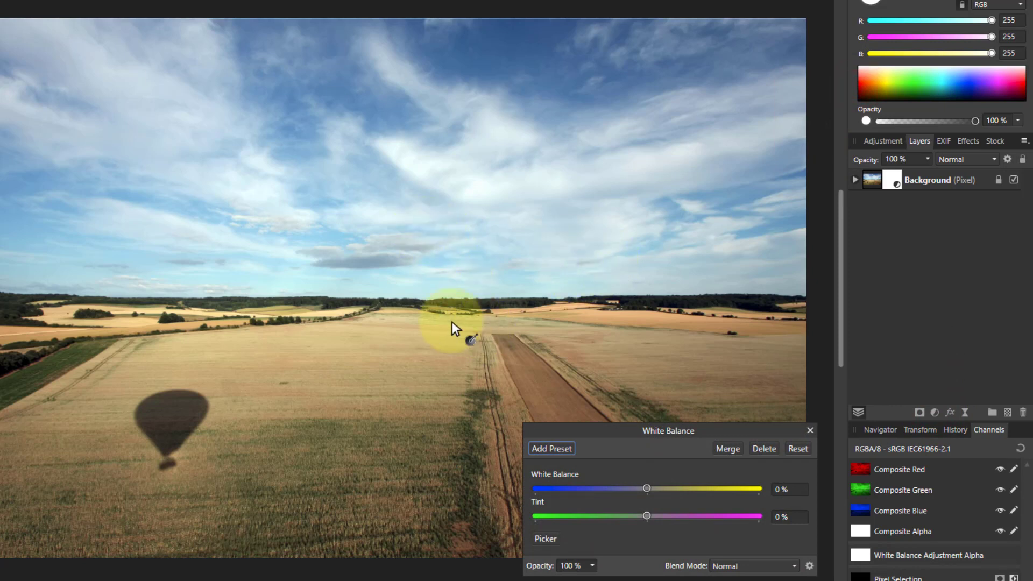
pyautogui.click(546, 540)
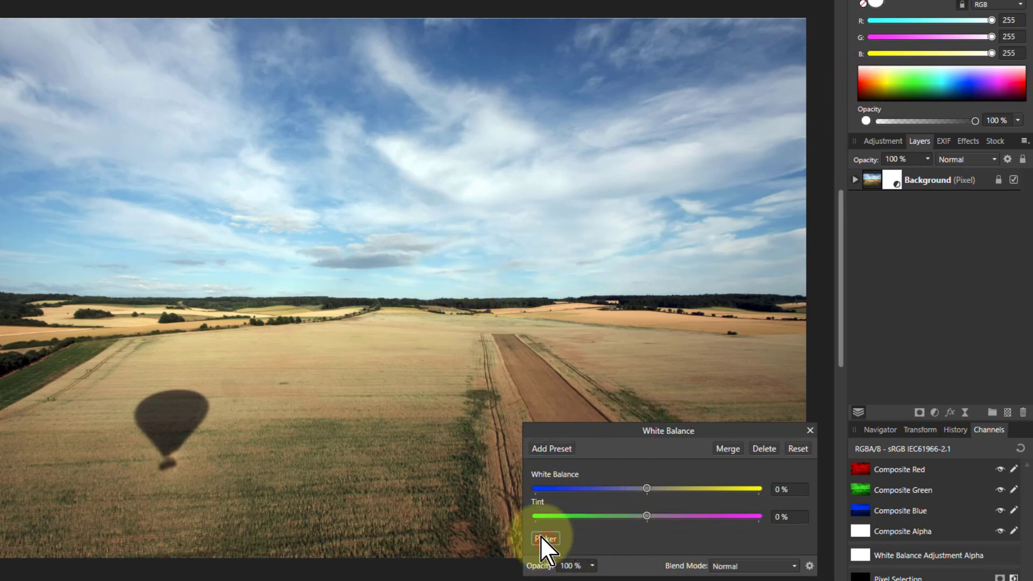
pyautogui.click(288, 221)
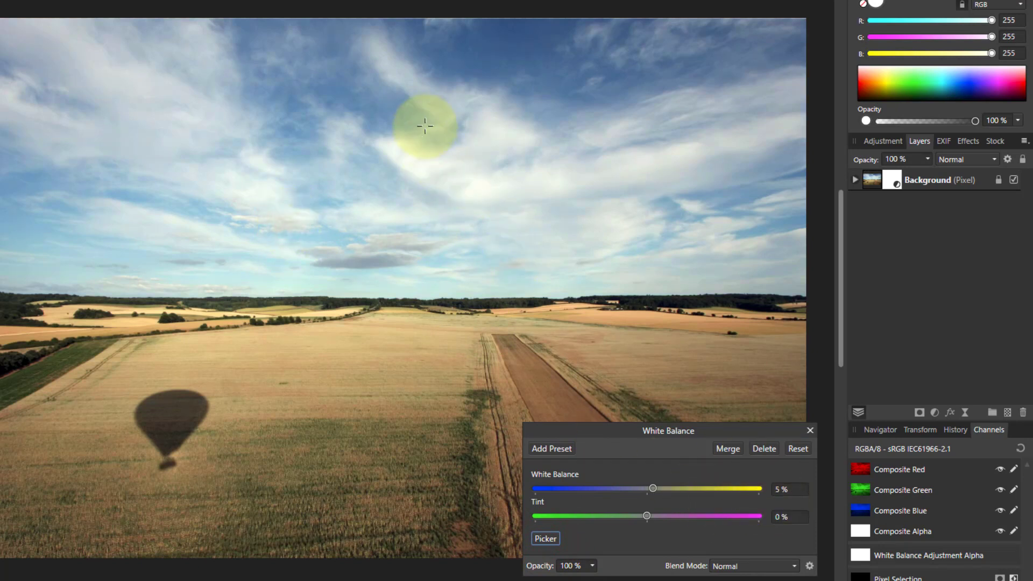
pyautogui.click(493, 136)
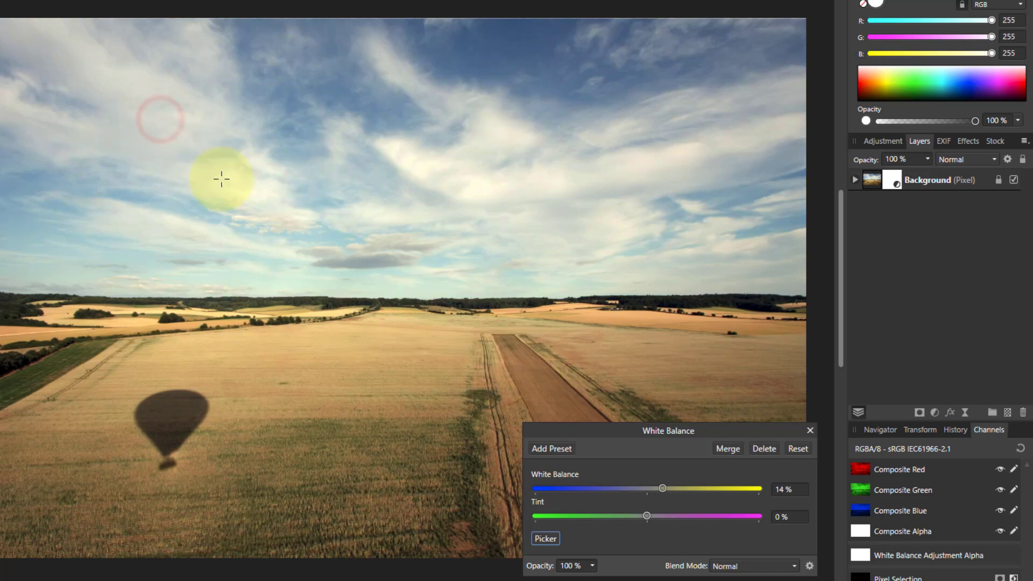
pyautogui.click(663, 488)
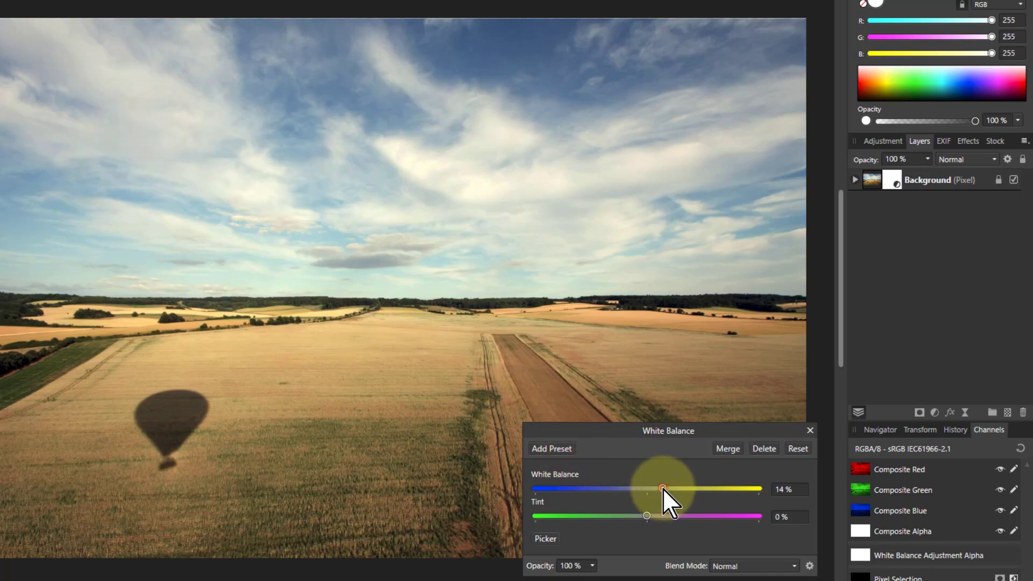
pyautogui.moveTo(661, 493); pyautogui.dragTo(657, 493)
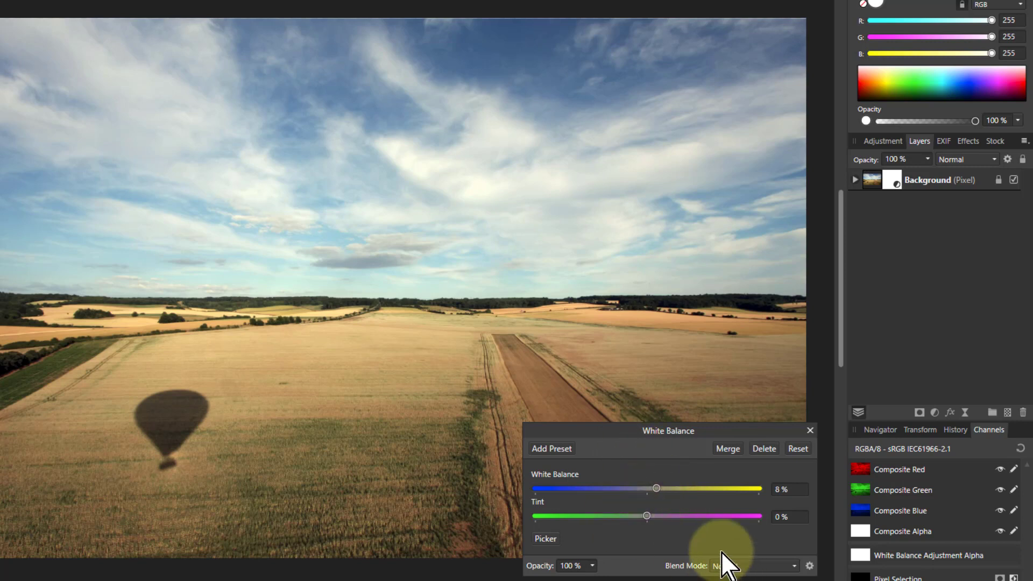
pyautogui.click(810, 430)
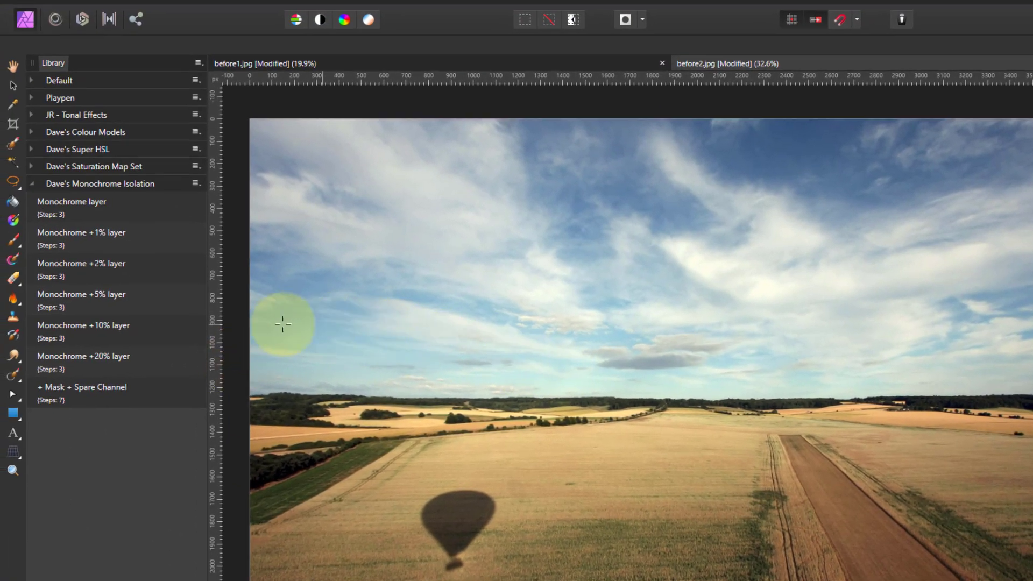
# Run the Monochrome +10% macro and hide the Background, leaving pale clouds over transparency
pyautogui.click(86, 327)
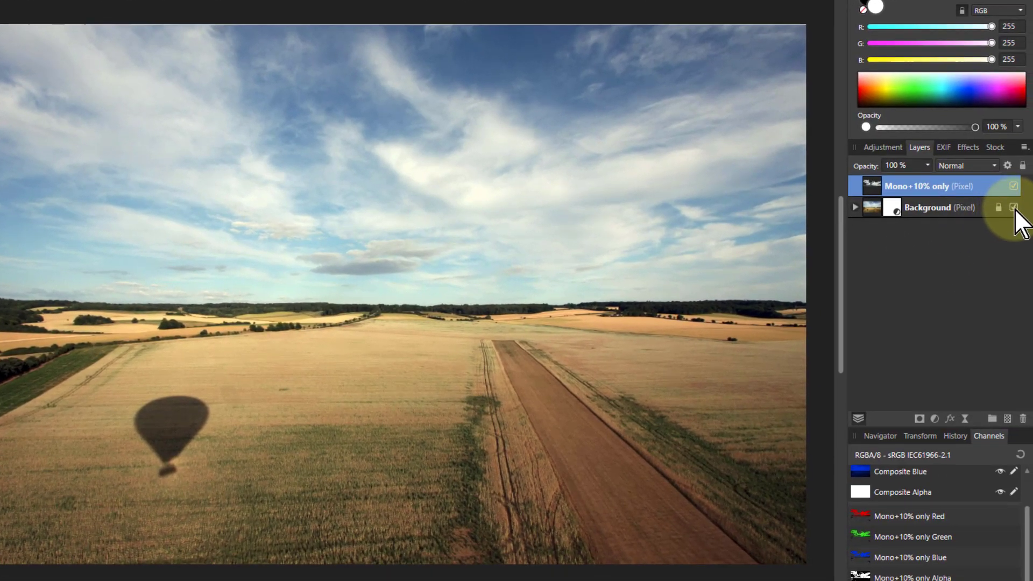
pyautogui.click(1014, 208)
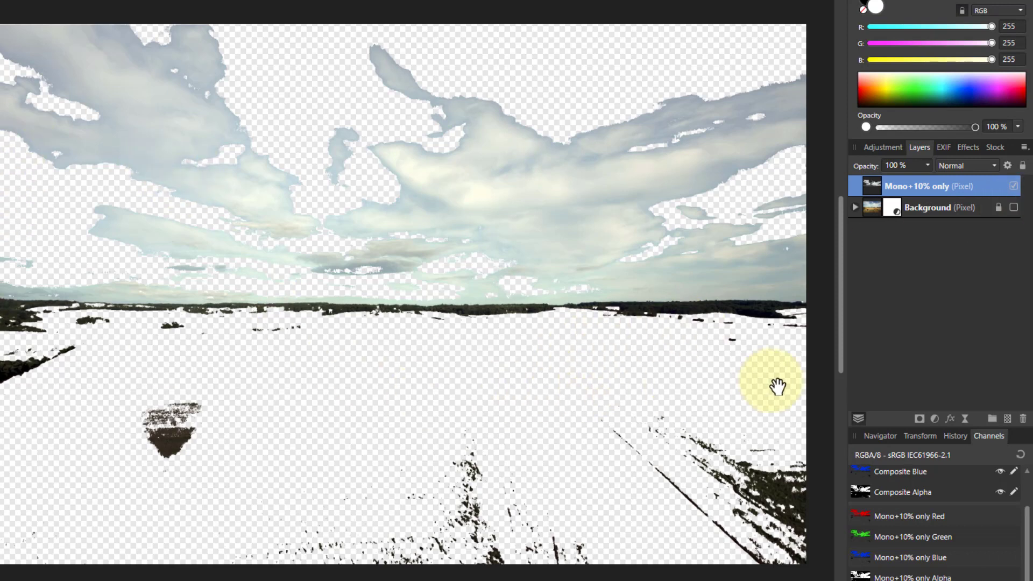
# Set the Mono+10% only layer's source blend range to In 49.6%, Out 0%
pyautogui.click(1008, 165)
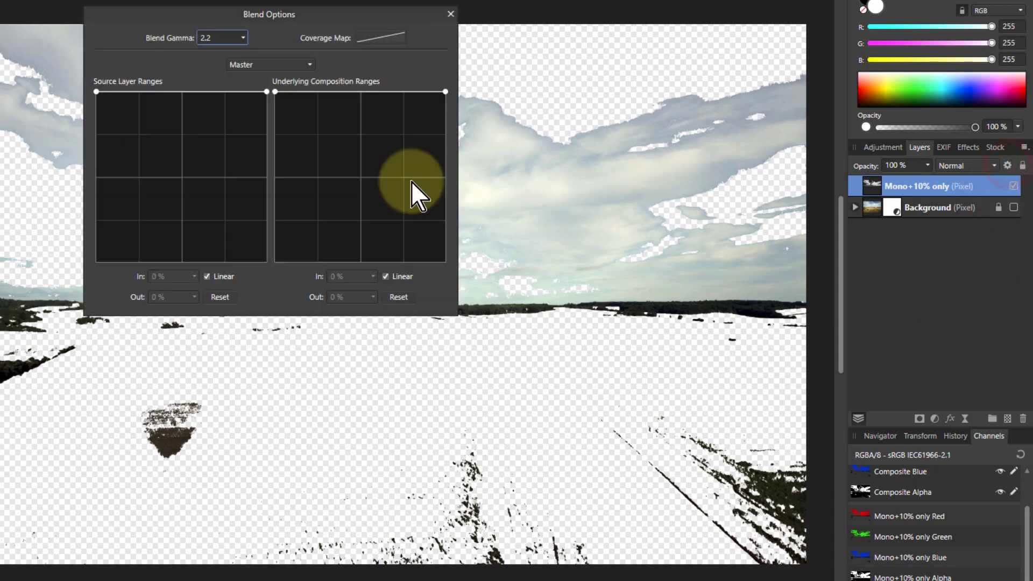
pyautogui.click(181, 91)
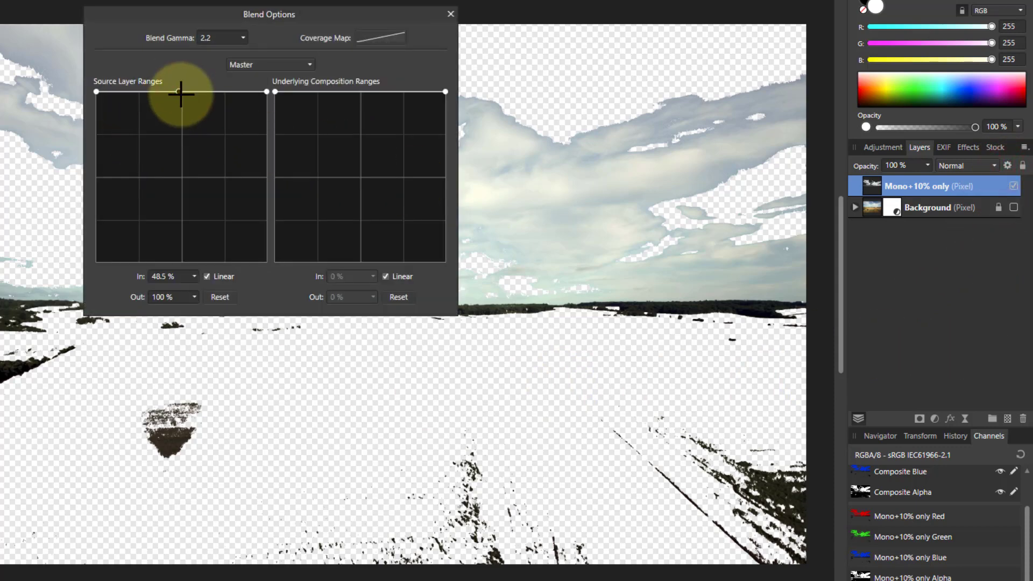
pyautogui.moveTo(181, 92); pyautogui.dragTo(181, 93)
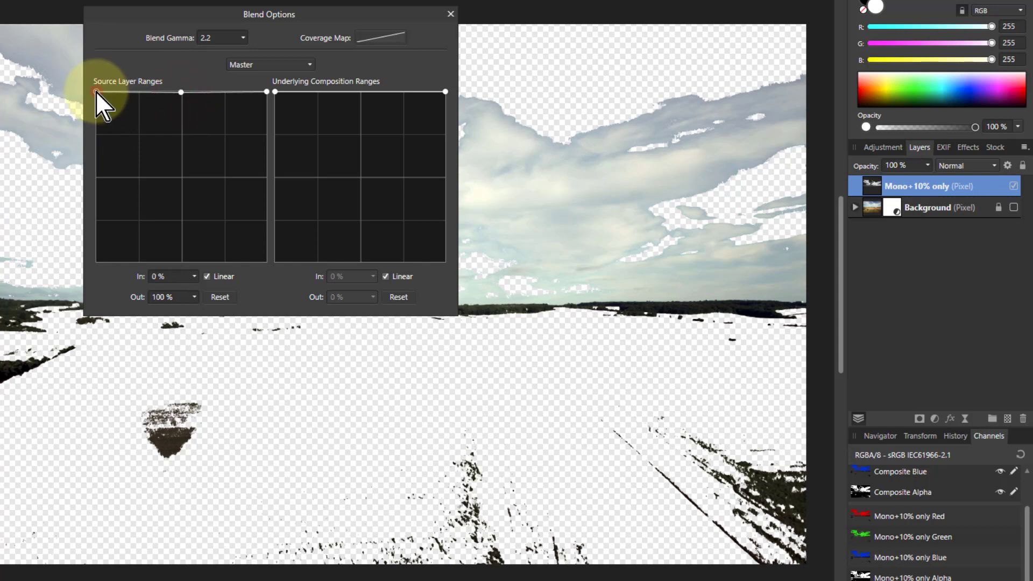
pyautogui.moveTo(96, 92); pyautogui.dragTo(243, 309)
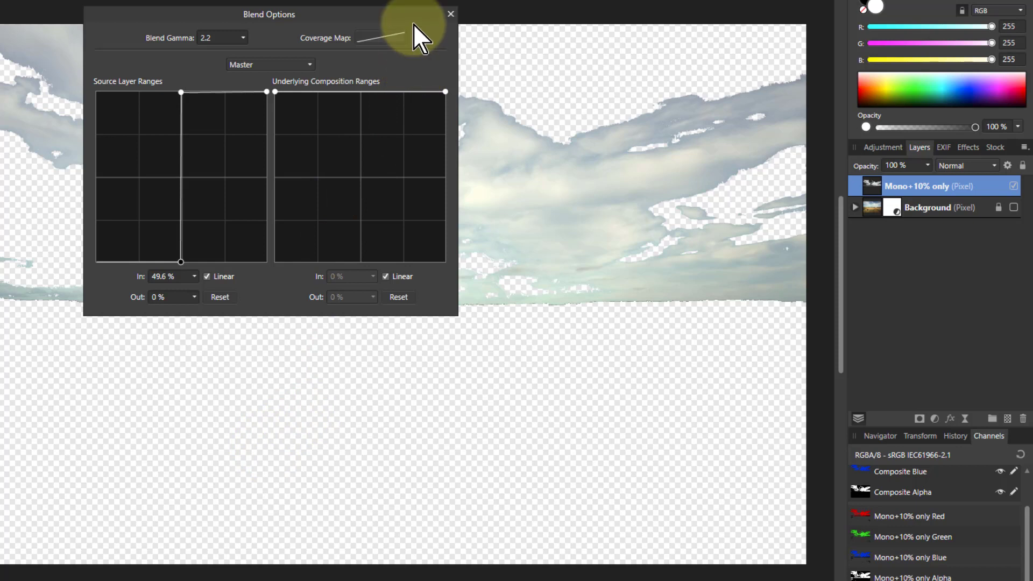
pyautogui.click(452, 15)
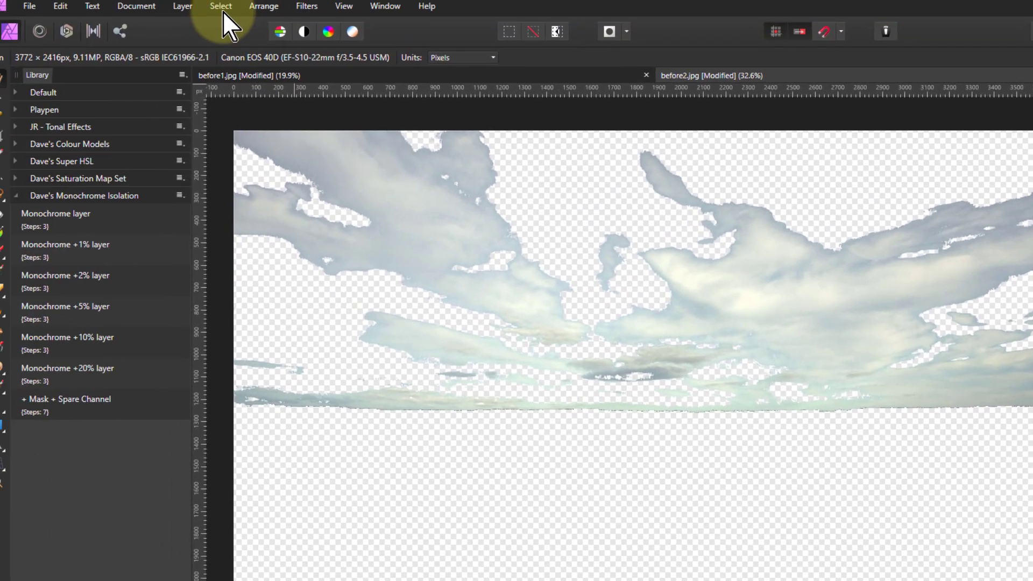
# Select the clouds from the Mono+10% only layer, then hide it and show the Background
pyautogui.click(223, 10)
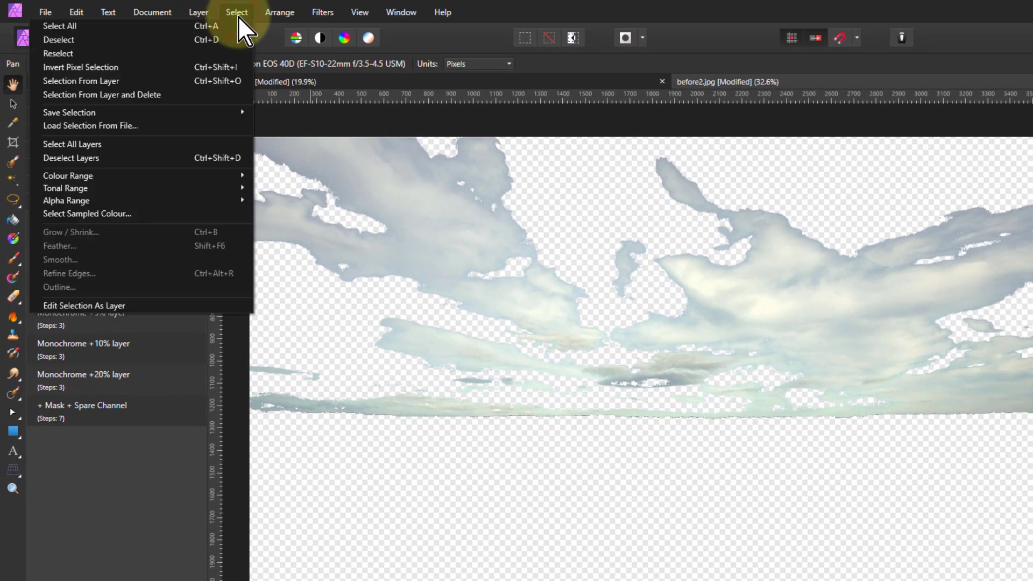
pyautogui.click(185, 85)
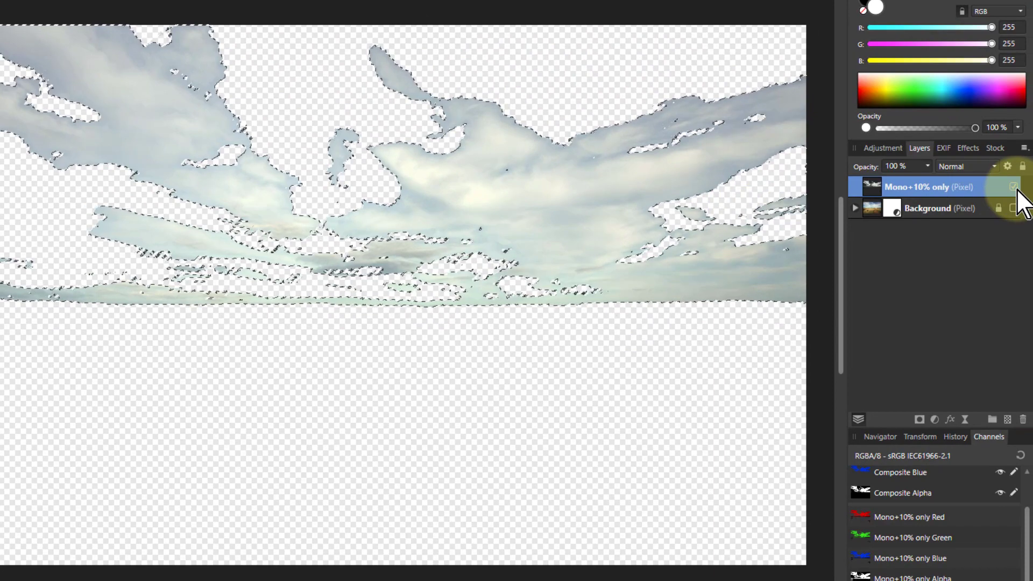
pyautogui.click(1014, 187)
pyautogui.click(956, 211)
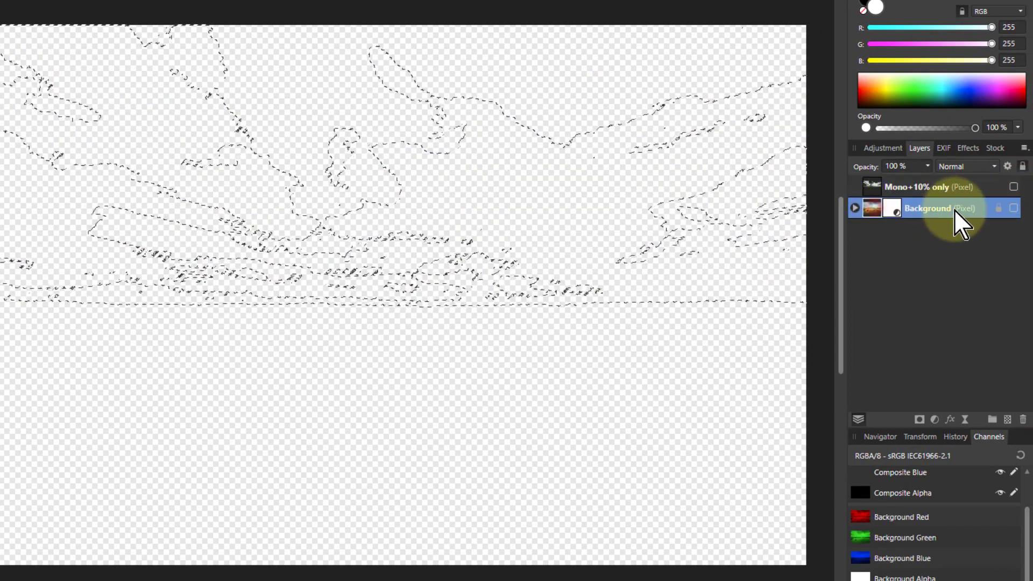
pyautogui.click(1014, 208)
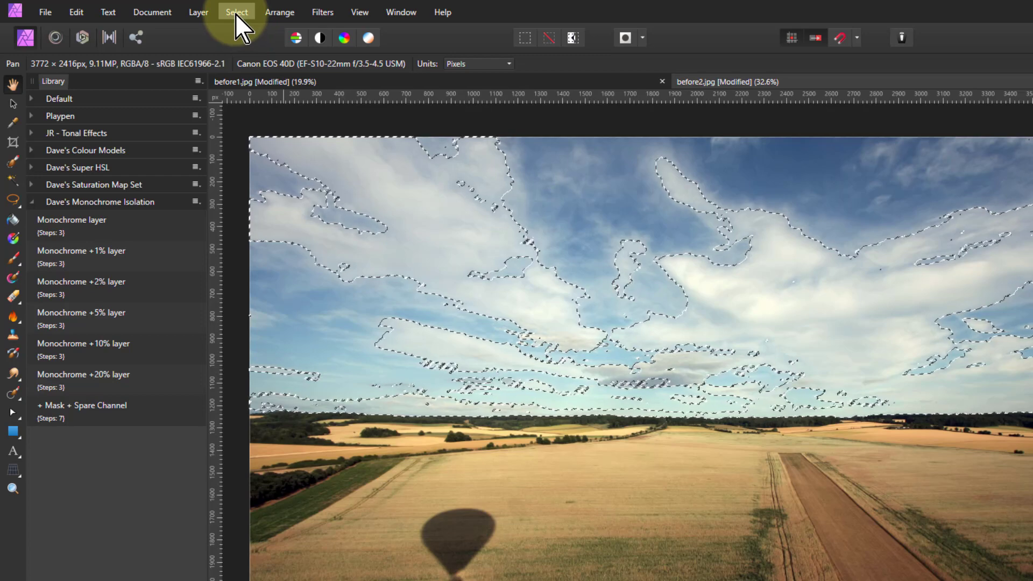
# Feather the cloud selection with a 56.9 px radius
pyautogui.click(236, 12)
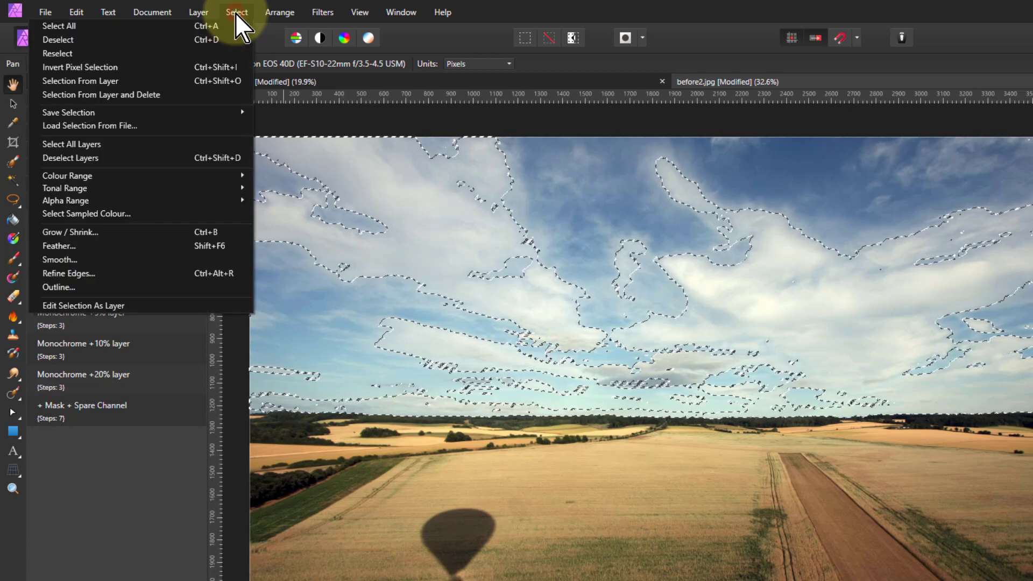
pyautogui.click(172, 246)
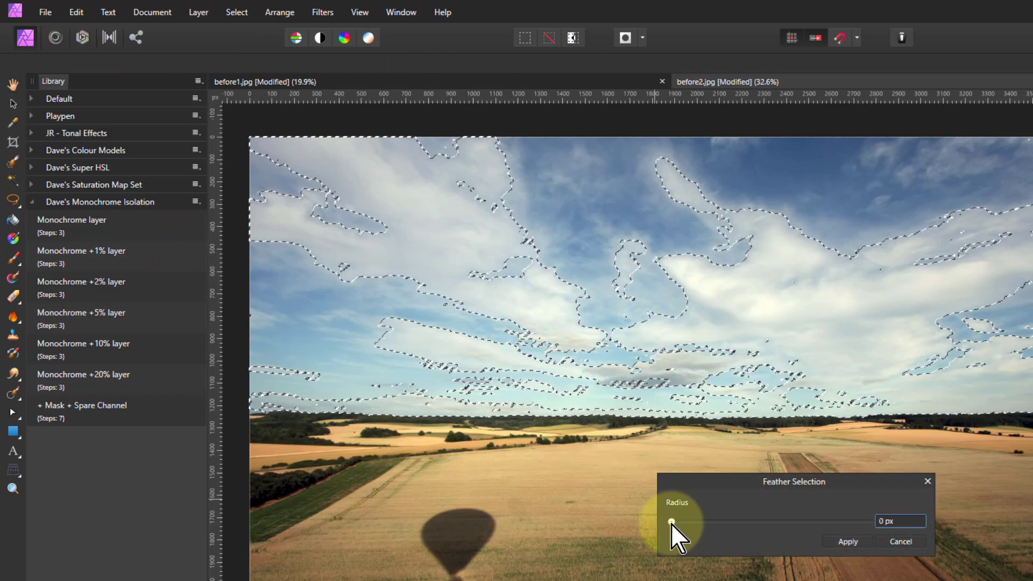
pyautogui.moveTo(670, 524); pyautogui.dragTo(682, 522)
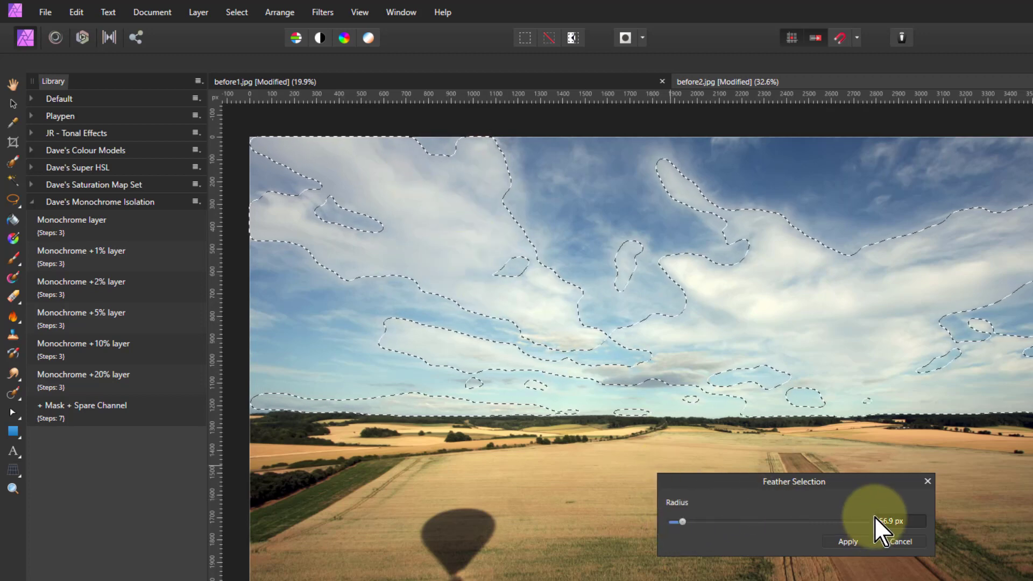
pyautogui.click(853, 544)
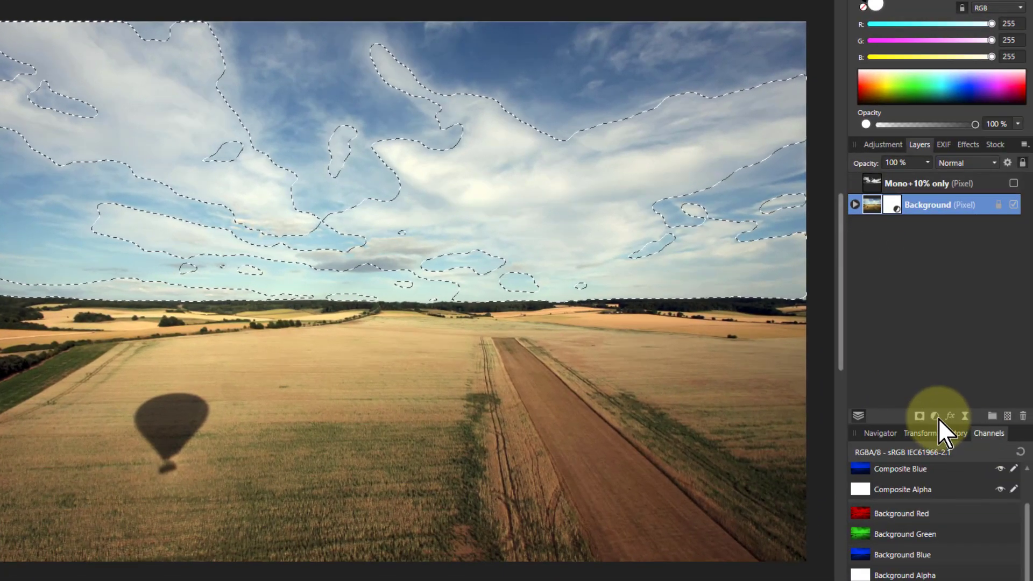
# Add a Curves adjustment to the Background and raise its midpoint to brighten the clouds
pyautogui.click(935, 417)
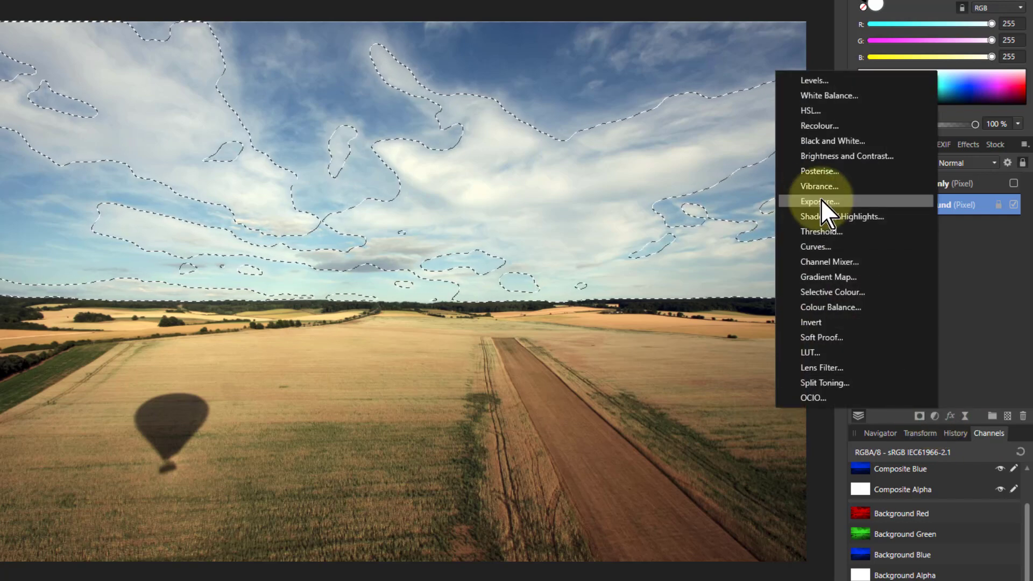
pyautogui.click(818, 245)
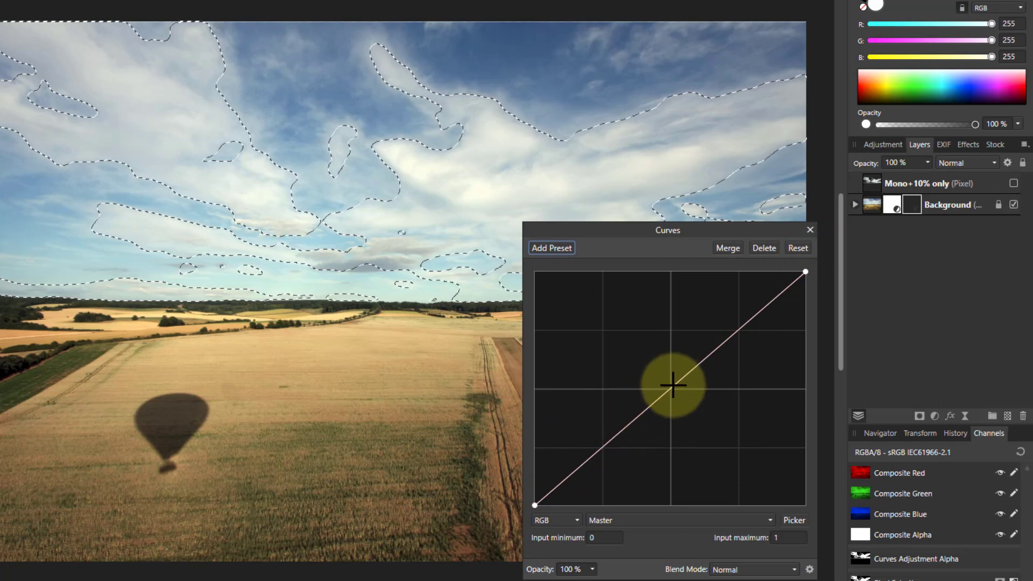
pyautogui.moveTo(670, 386)
pyautogui.mouseDown()
pyautogui.moveTo(657, 373)
pyautogui.moveTo(664, 382)
pyautogui.mouseUp()
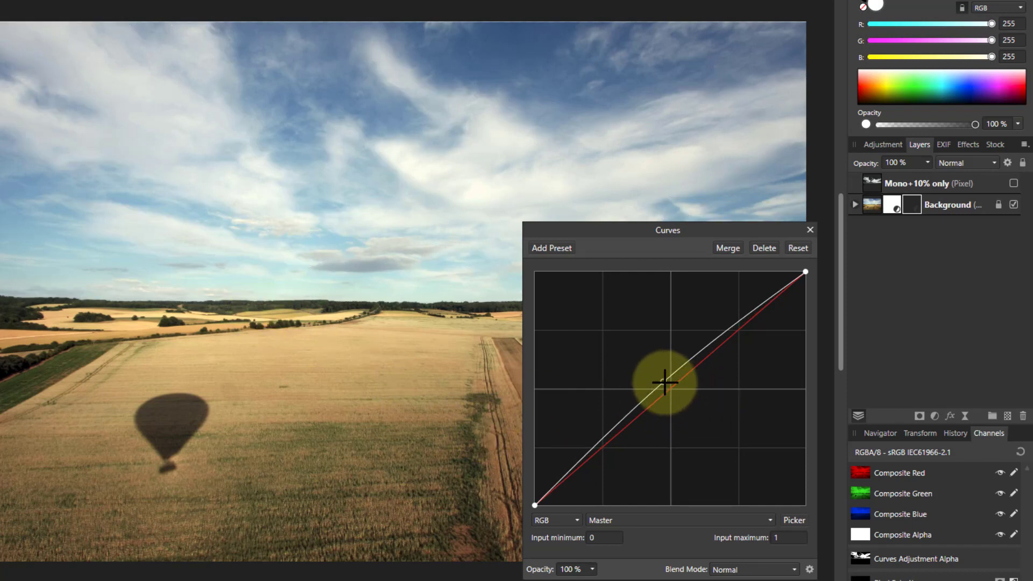
pyautogui.moveTo(662, 380)
pyautogui.mouseDown()
pyautogui.moveTo(678, 395)
pyautogui.moveTo(666, 381)
pyautogui.mouseUp()
# Expand Background to show its Curves and White Balance adjustments, then drag the curve point below the diagonal
pyautogui.moveTo(706, 233); pyautogui.dragTo(643, 230)
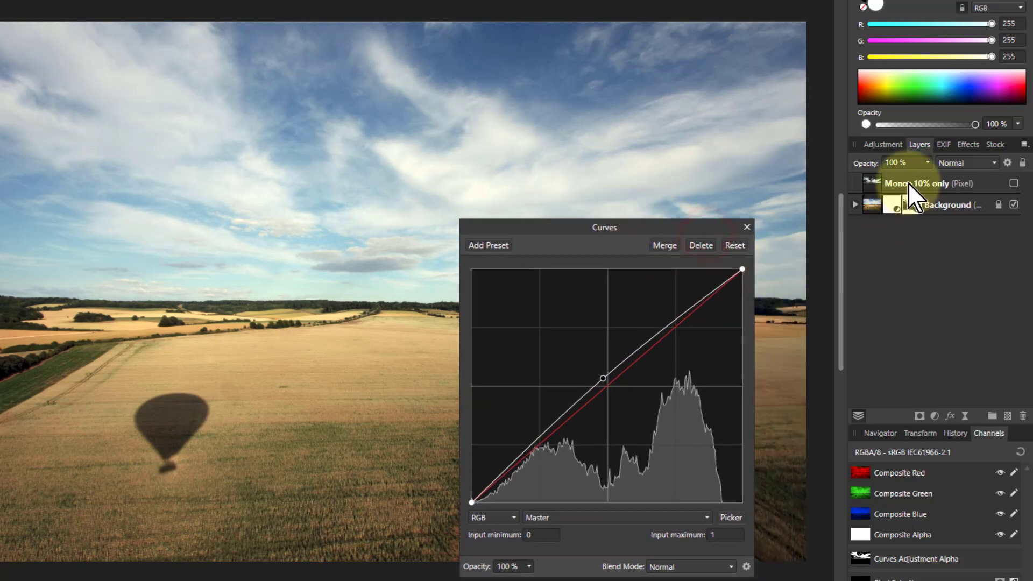
pyautogui.click(856, 205)
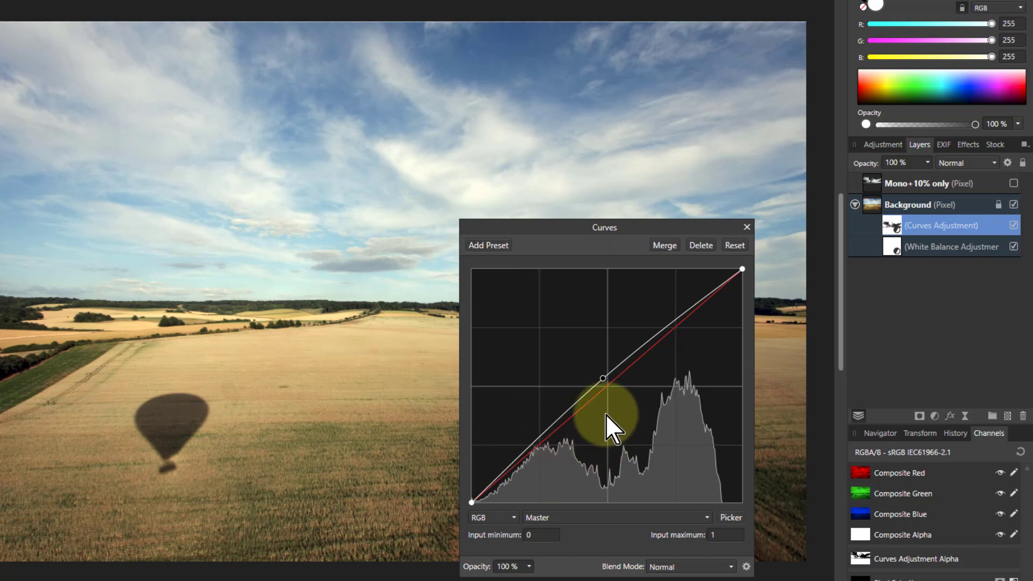
pyautogui.moveTo(604, 377); pyautogui.dragTo(681, 391)
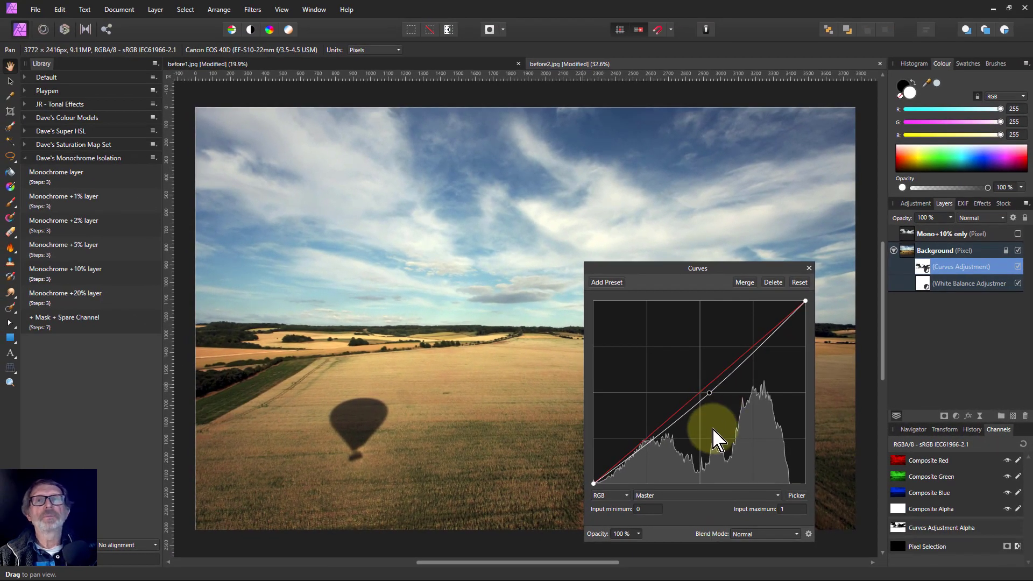